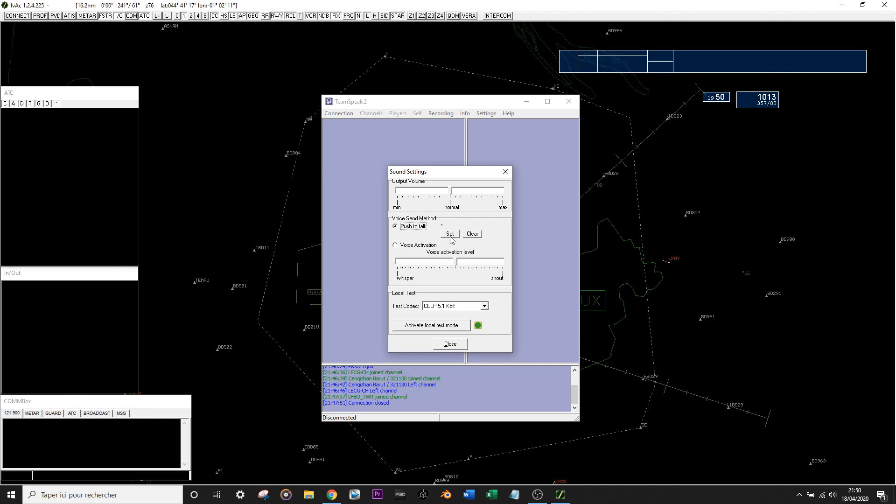
Assign the * key as the push-to-talk key in the sound settings
{"action": "left_click", "coordinate": [450, 237]}
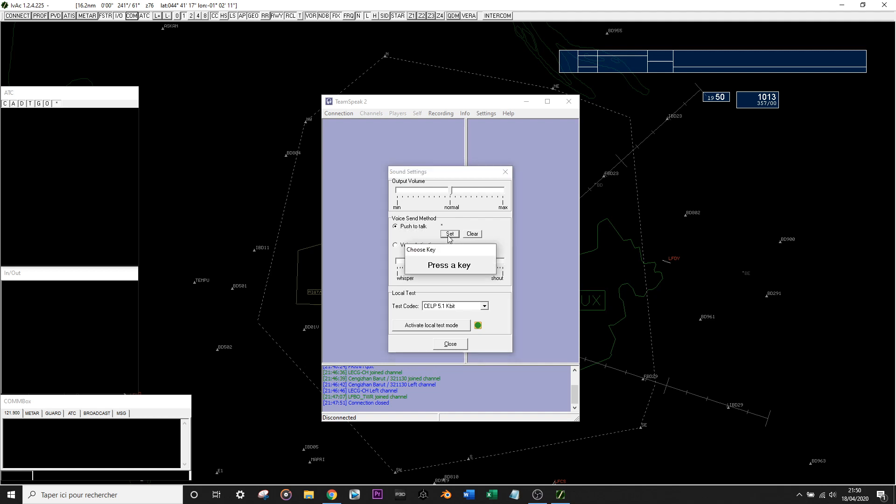
{"action": "key", "text": "asterisk"}
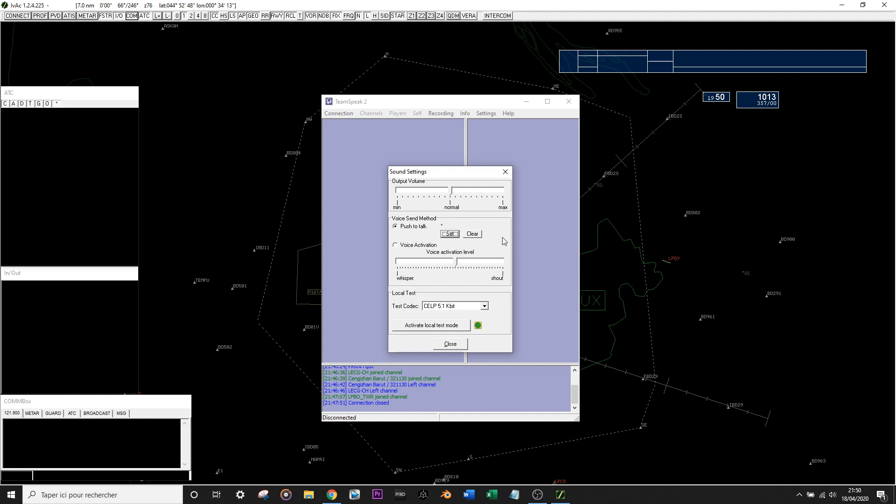
Launch JoyToKey and place its window over TeamSpeak 2
{"action": "left_click", "coordinate": [119, 495]}
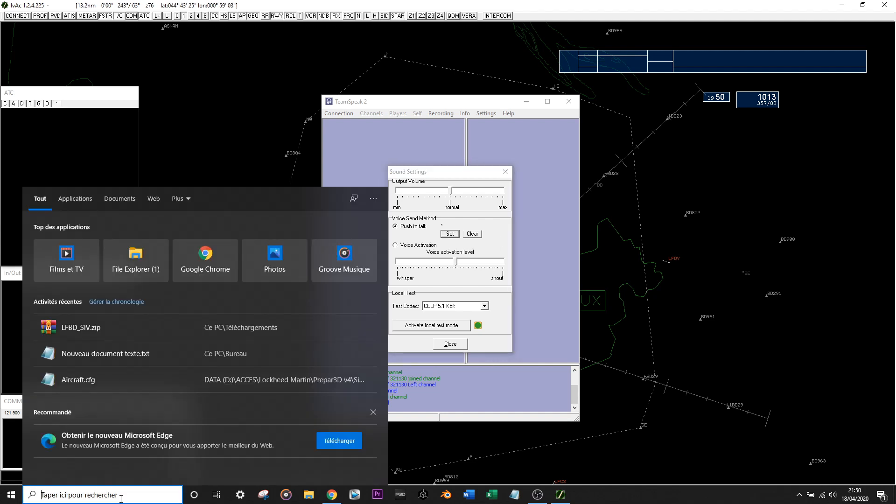
{"action": "type", "text": "joy"}
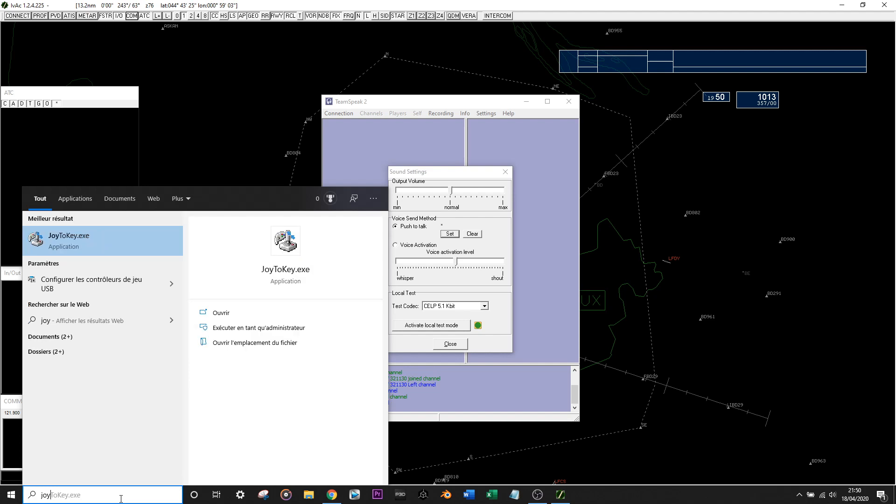
{"action": "key", "text": "Return"}
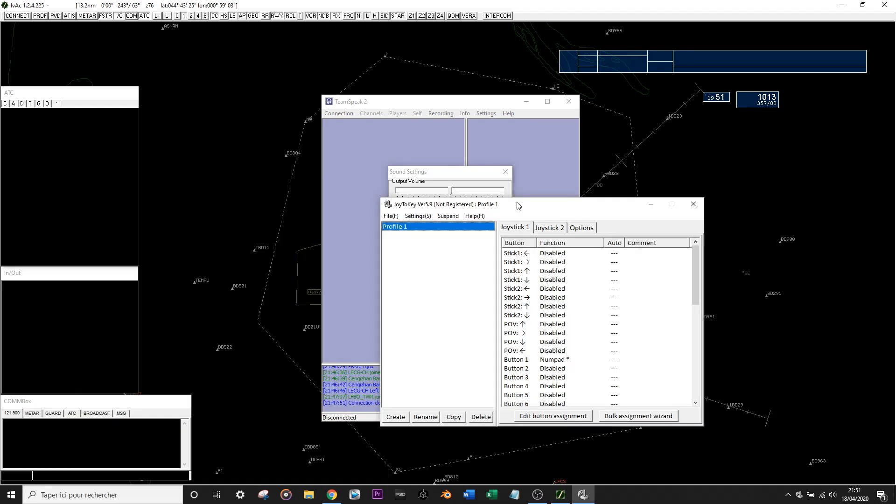
{"action": "left_click_drag", "start_coordinate": [517, 202], "coordinate": [456, 151]}
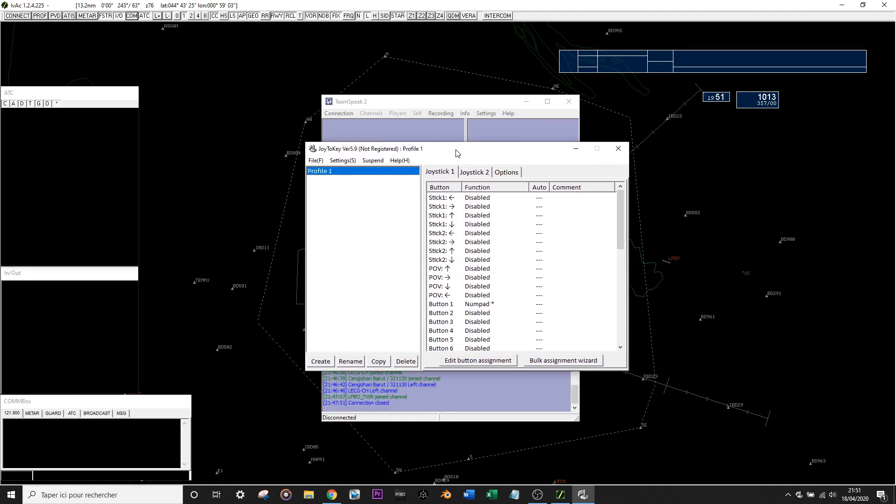
Assign Numpad * to Button 1 of Joystick 2 in Profile 1
{"action": "left_click", "coordinate": [472, 176]}
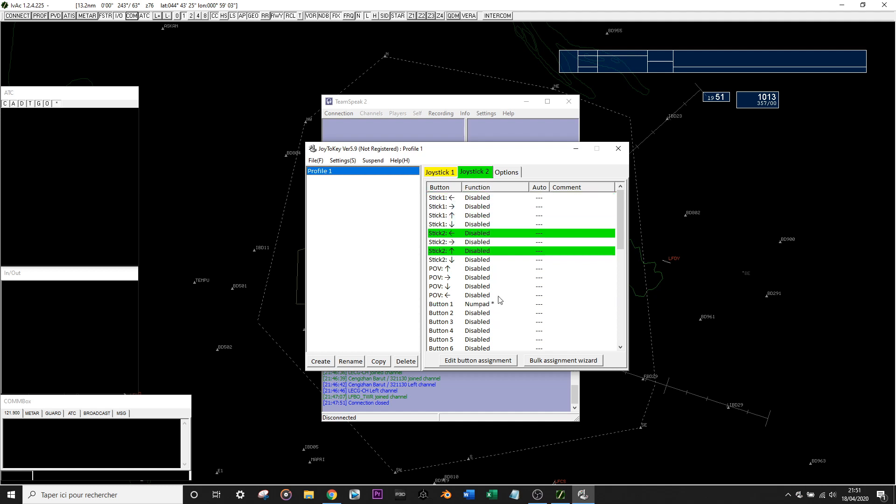
{"action": "left_click", "coordinate": [488, 305]}
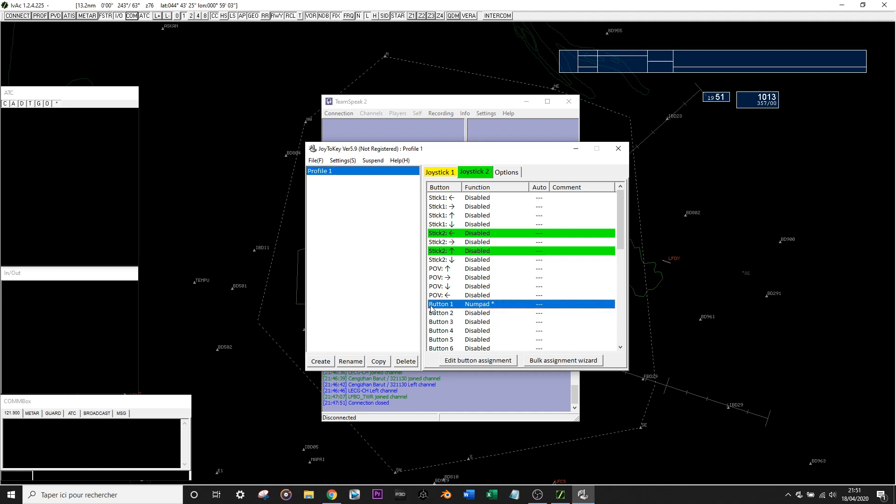
{"action": "right_click", "coordinate": [487, 307]}
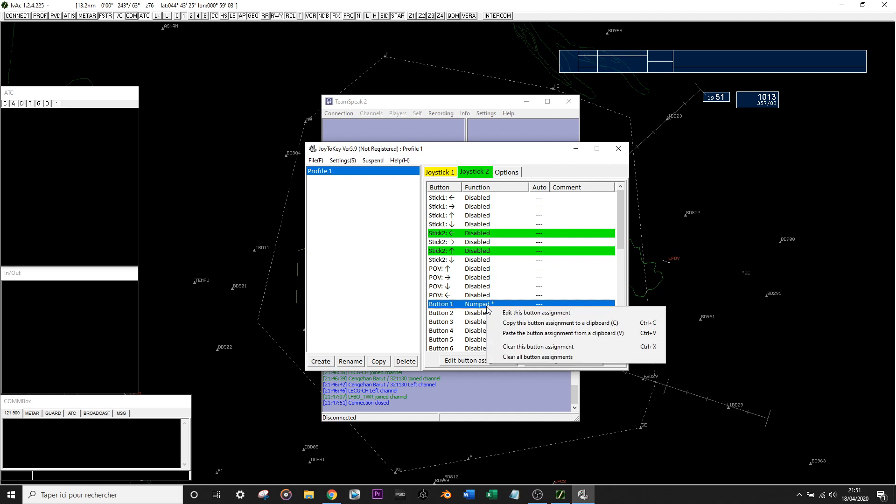
{"action": "left_click", "coordinate": [545, 312]}
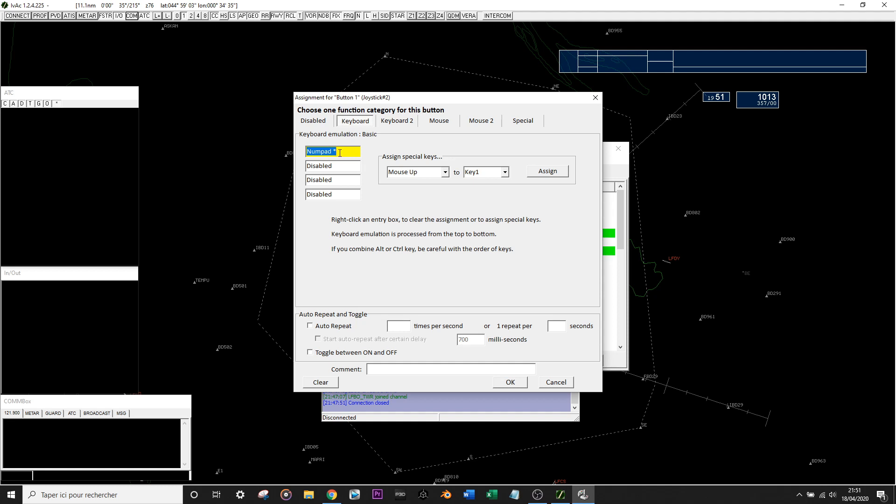
{"action": "key", "text": "KP_Multiply"}
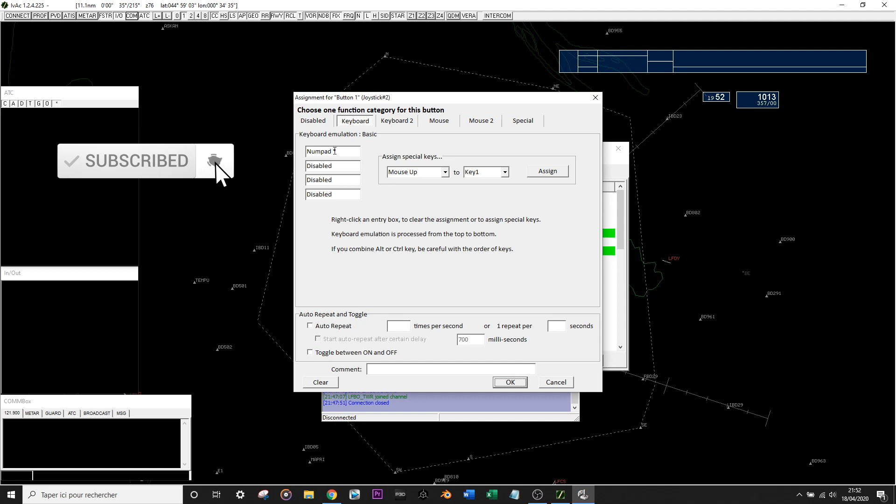
{"action": "left_click", "coordinate": [510, 383]}
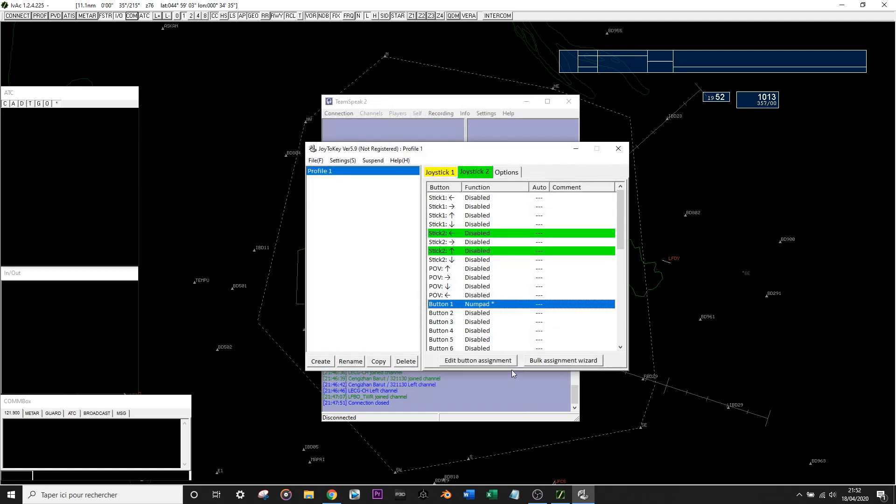
Close JoyToKey and the TeamSpeak sound settings
{"action": "left_click", "coordinate": [497, 294]}
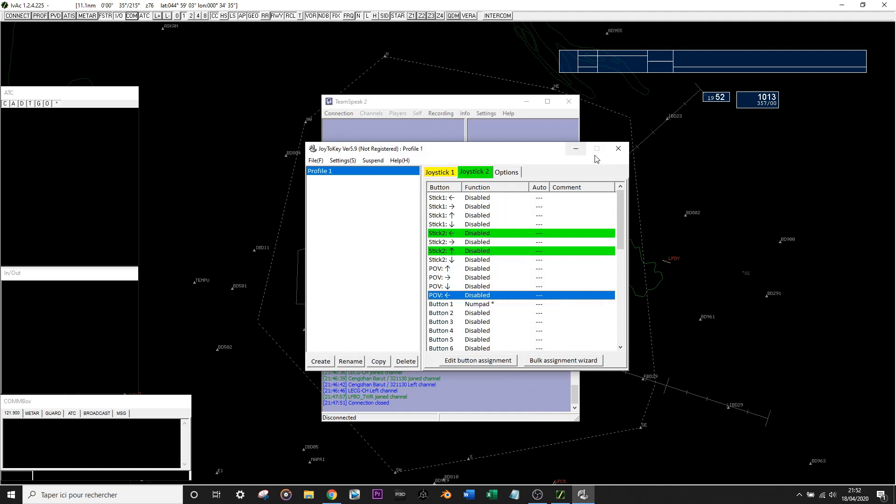
{"action": "left_click", "coordinate": [618, 148]}
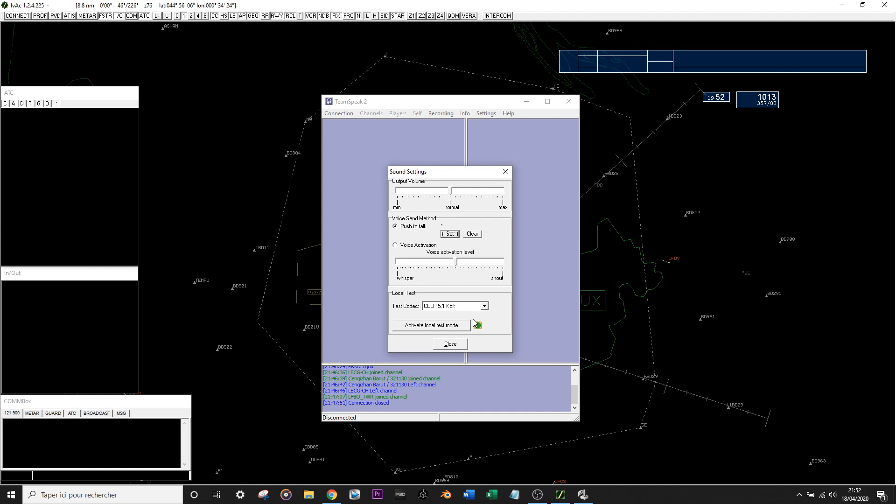
{"action": "left_click", "coordinate": [504, 172]}
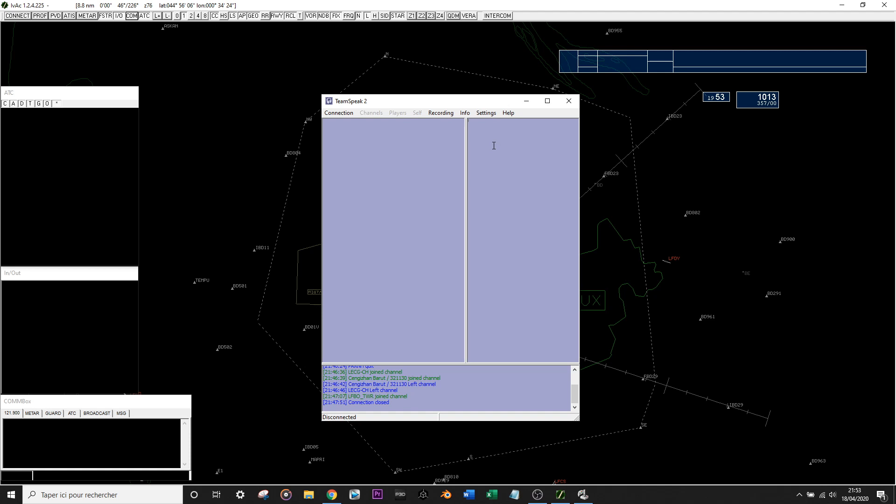
{"action": "left_click", "coordinate": [338, 115]}
{"action": "left_click", "coordinate": [339, 123]}
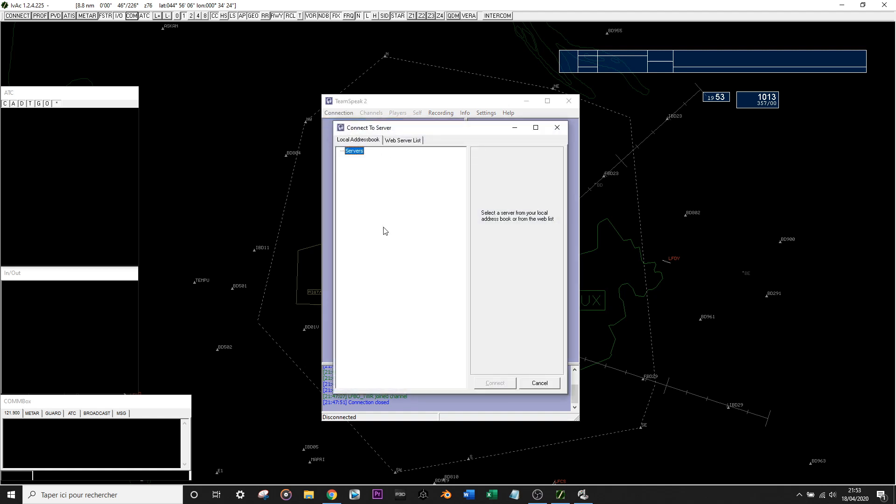
{"action": "left_click", "coordinate": [556, 127]}
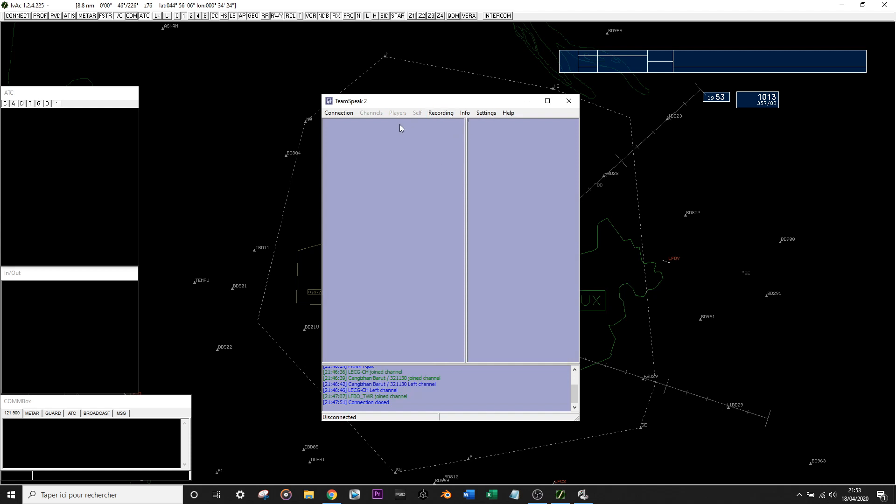
Move TeamSpeak aside, open IvAc's network connection settings, and enable voice on server EU17V
{"action": "left_click_drag", "start_coordinate": [378, 101], "coordinate": [522, 98]}
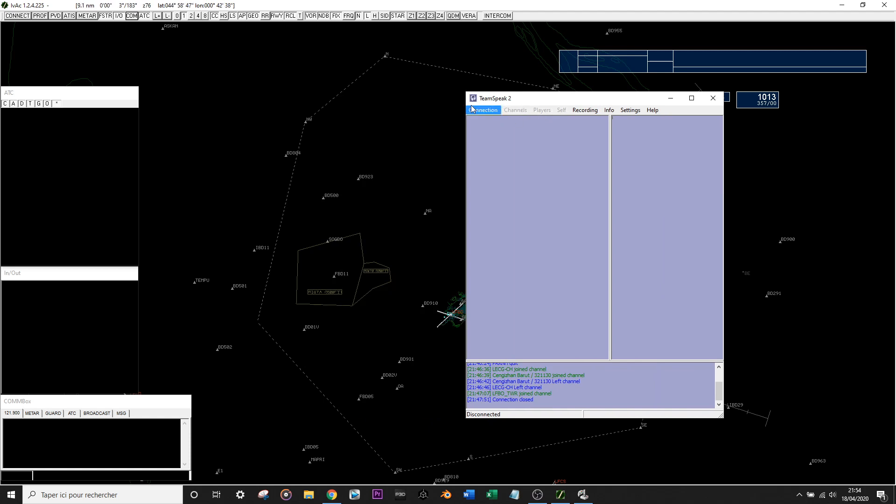
{"action": "left_click", "coordinate": [19, 17]}
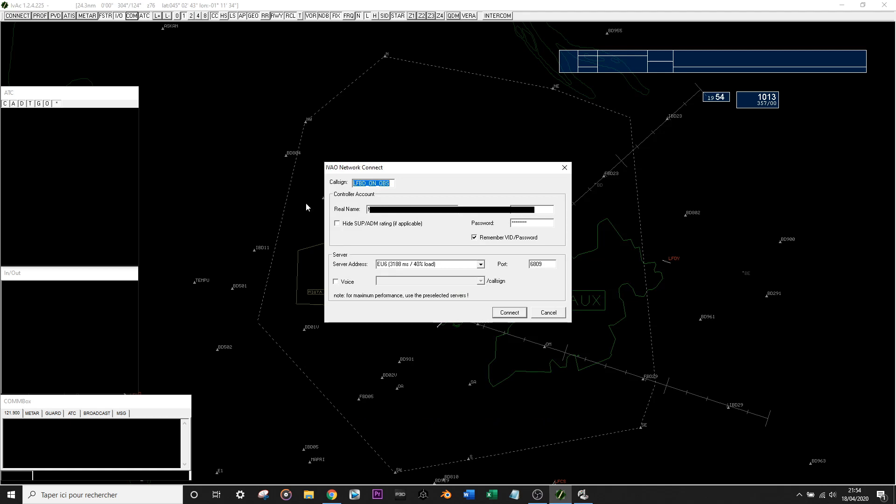
{"action": "left_click", "coordinate": [337, 282]}
{"action": "left_click", "coordinate": [480, 281]}
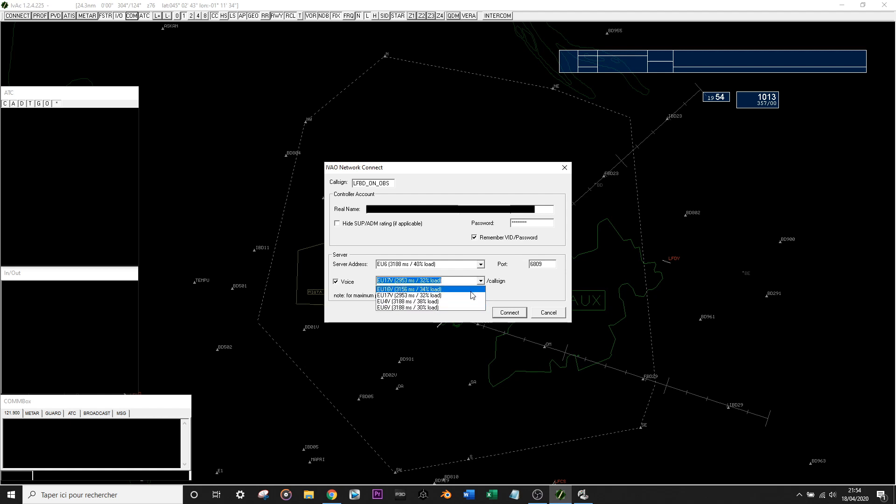
{"action": "left_click", "coordinate": [489, 298]}
Connect to the IVAO network with the callsign LFBD_ON_OBS
{"action": "left_click_drag", "start_coordinate": [353, 183], "coordinate": [397, 185]}
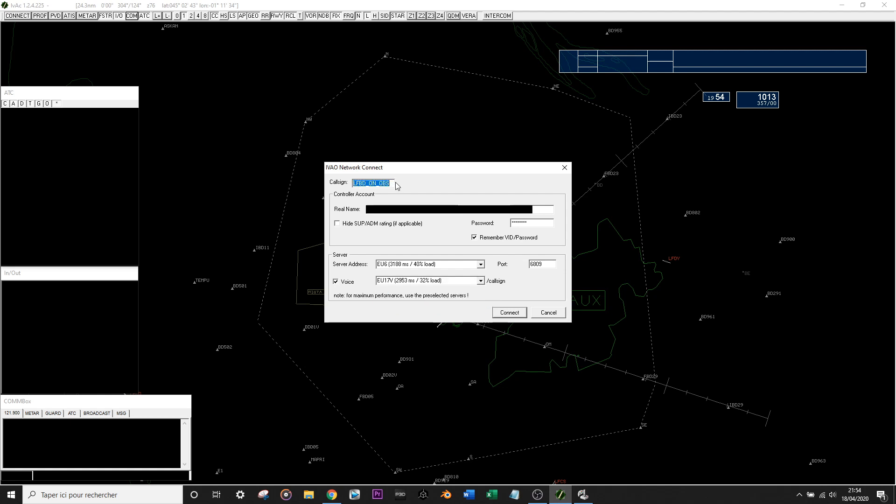
{"action": "left_click", "coordinate": [396, 183]}
{"action": "left_click", "coordinate": [509, 312]}
{"action": "left_click", "coordinate": [510, 314]}
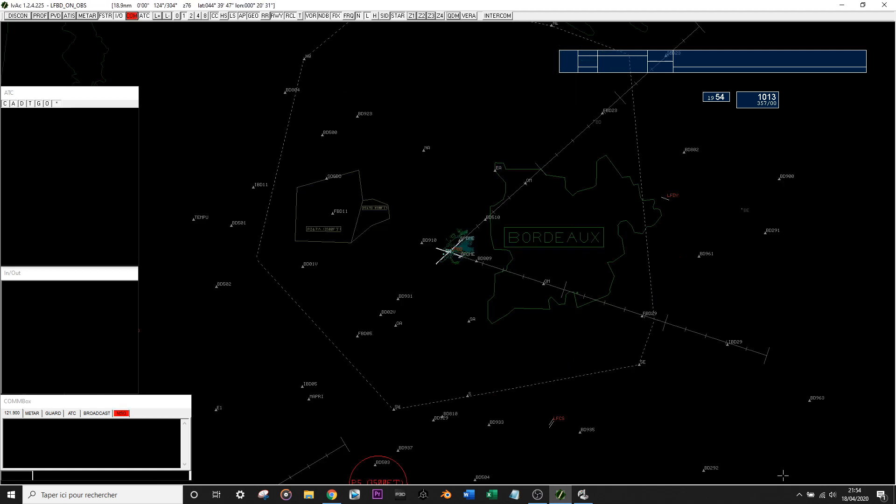
Bring up the connected TeamSpeak 2 window and place it over the middle of the radar view
{"action": "left_click", "coordinate": [799, 495]}
{"action": "left_click", "coordinate": [771, 475]}
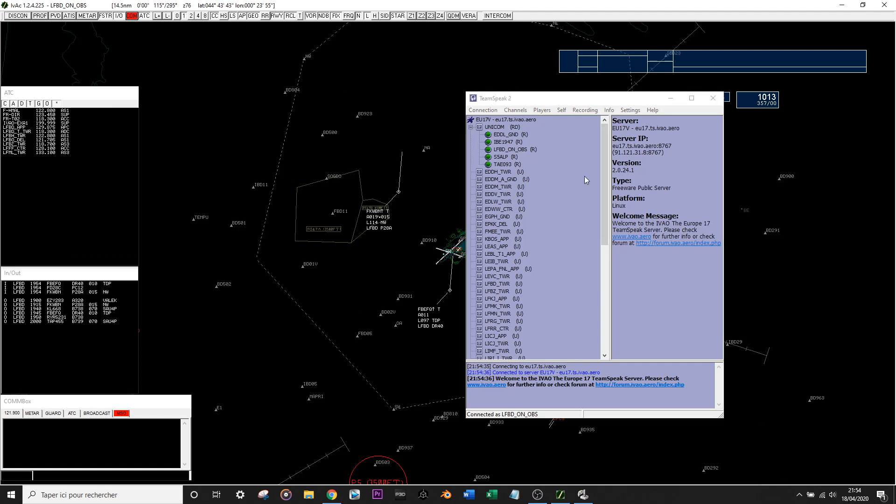
{"action": "left_click_drag", "start_coordinate": [590, 99], "coordinate": [453, 100]}
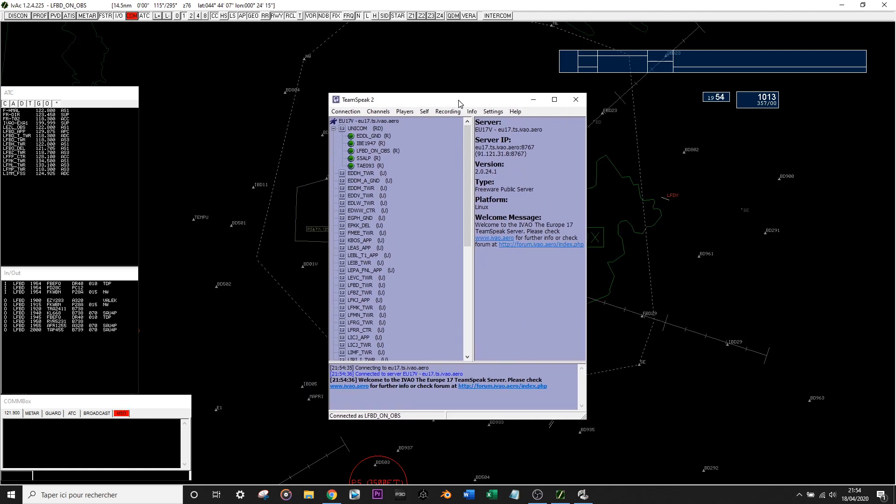
Examine the EU17V server and the players in the UNICOM channel, including LFBD_ON_OBS
{"action": "left_click", "coordinate": [376, 122]}
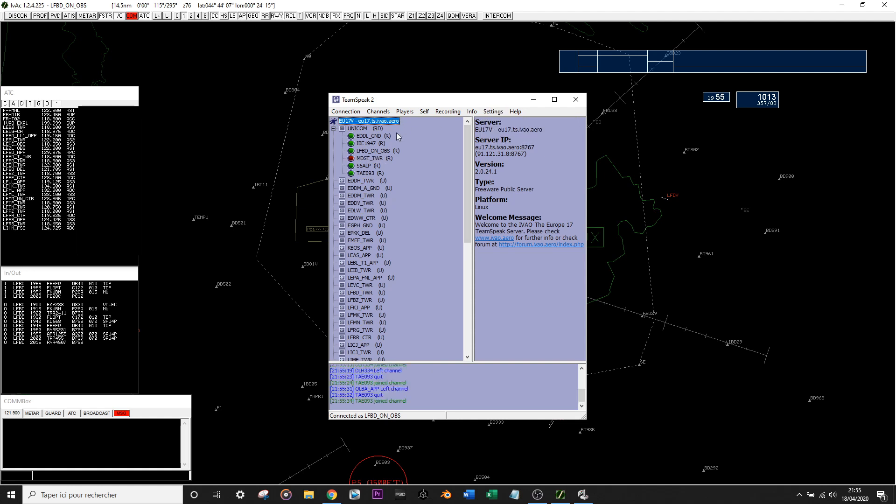
{"action": "left_click", "coordinate": [375, 148]}
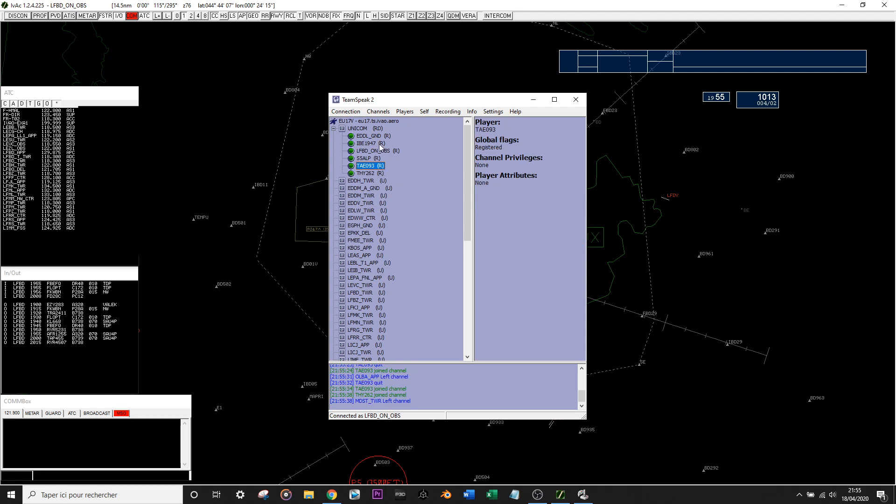
{"action": "left_click", "coordinate": [380, 150]}
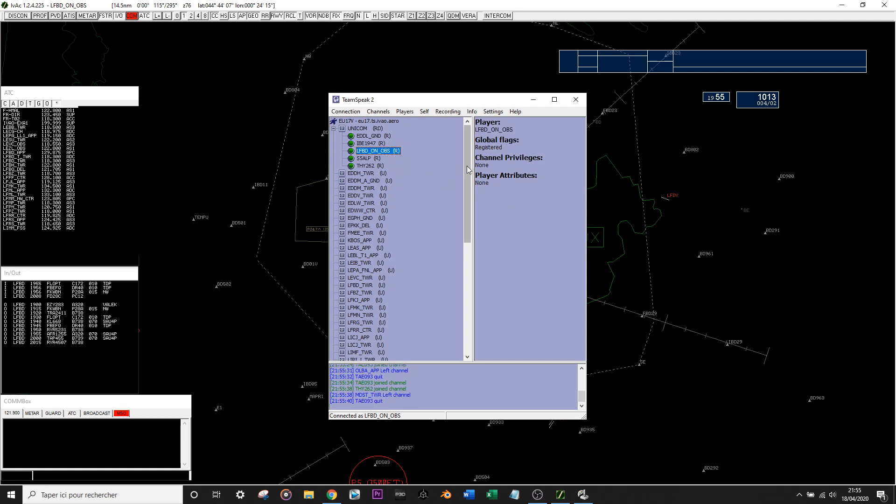
Switch to the LFBD_TWR voice channel
{"action": "scroll", "coordinate": [466, 166], "scroll_direction": "down", "scroll_amount": 3}
{"action": "left_click", "coordinate": [378, 213]}
{"action": "left_click", "coordinate": [382, 231]}
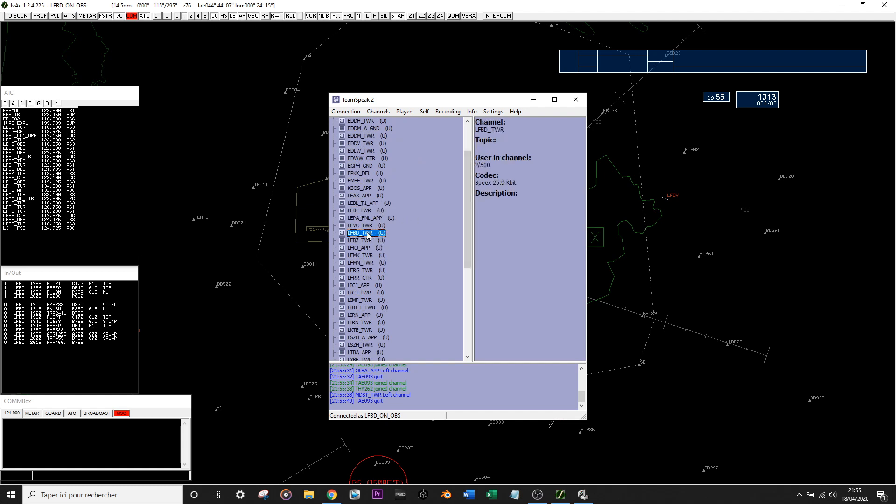
{"action": "double_click", "coordinate": [371, 236]}
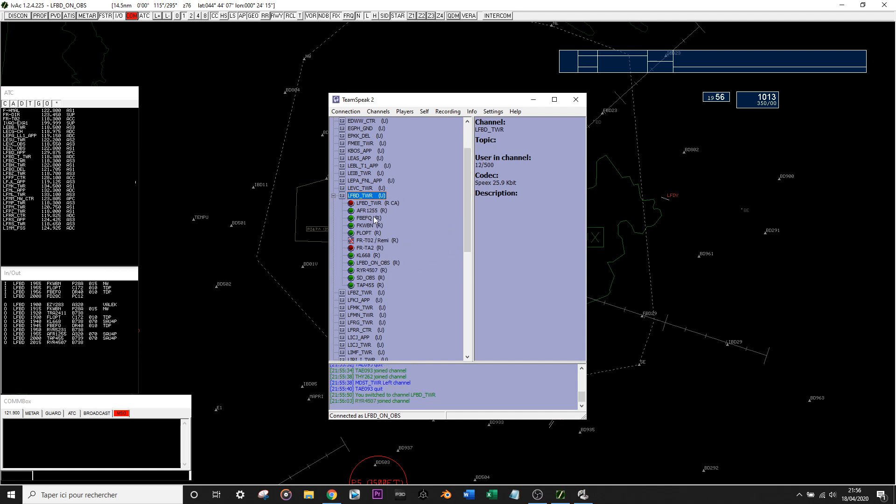
Examine the player details of FBEFQ, LFBD_TWR, FR-T02 and FR-TA2 in the LFBD_TWR channel
{"action": "left_click", "coordinate": [381, 219]}
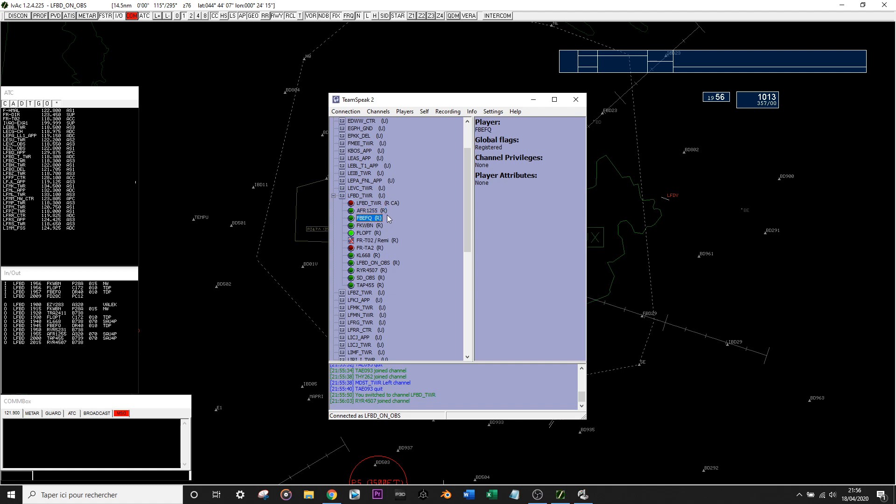
{"action": "left_click", "coordinate": [383, 205]}
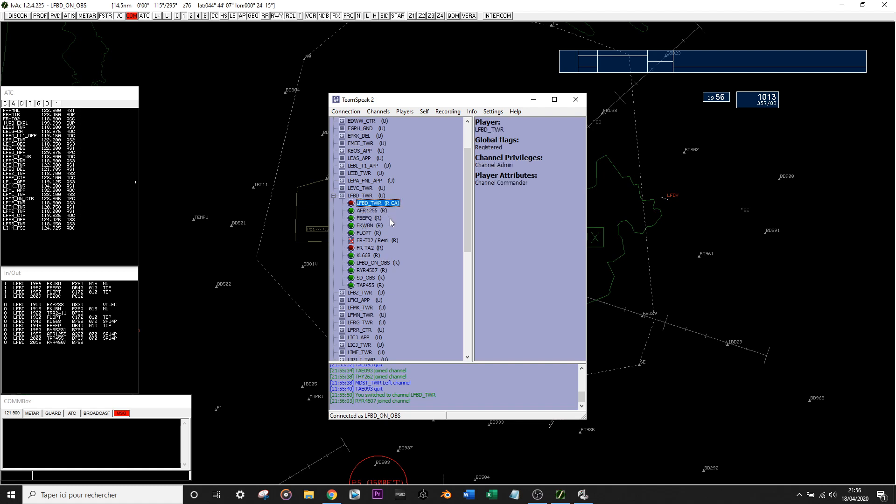
{"action": "left_click", "coordinate": [394, 262]}
{"action": "left_click", "coordinate": [383, 242]}
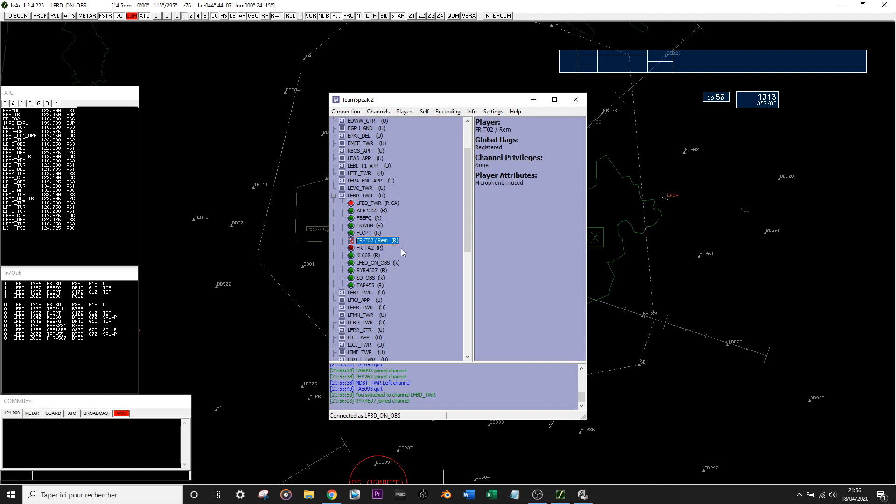
{"action": "left_click", "coordinate": [401, 248]}
Switch back to the UNICOM channel
{"action": "scroll", "coordinate": [401, 205], "scroll_direction": "up", "scroll_amount": 3}
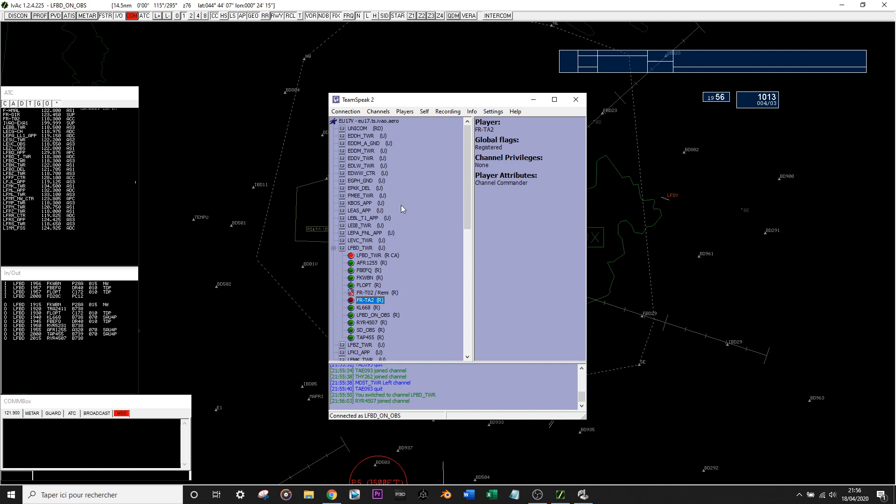
{"action": "double_click", "coordinate": [366, 129]}
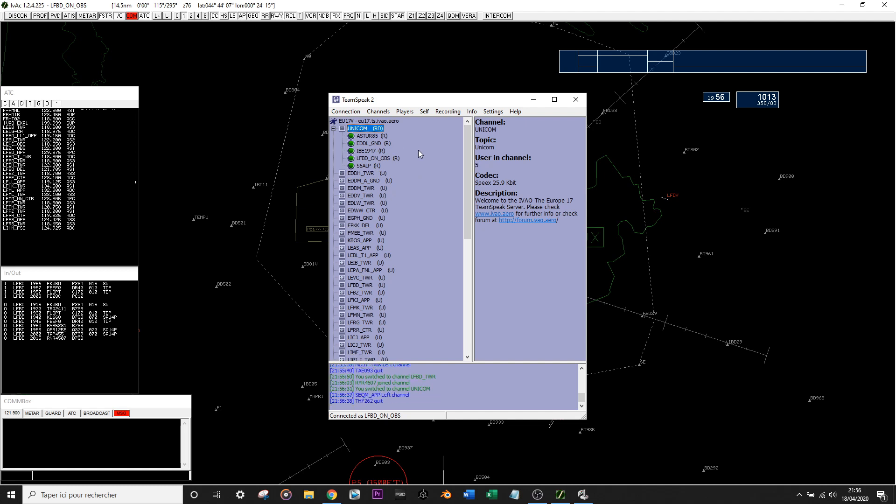
Disable all sound notifications in the TeamSpeak 2 sound settings and apply the change
{"action": "left_click", "coordinate": [493, 112]}
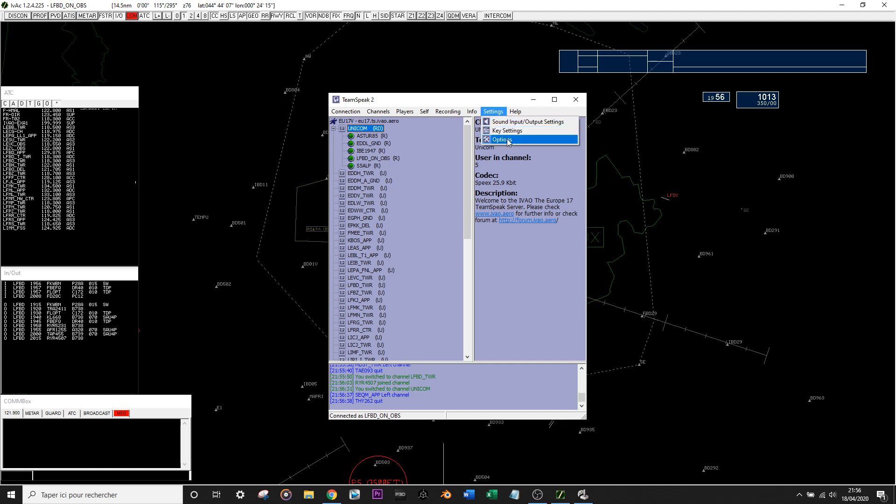
{"action": "left_click", "coordinate": [518, 122]}
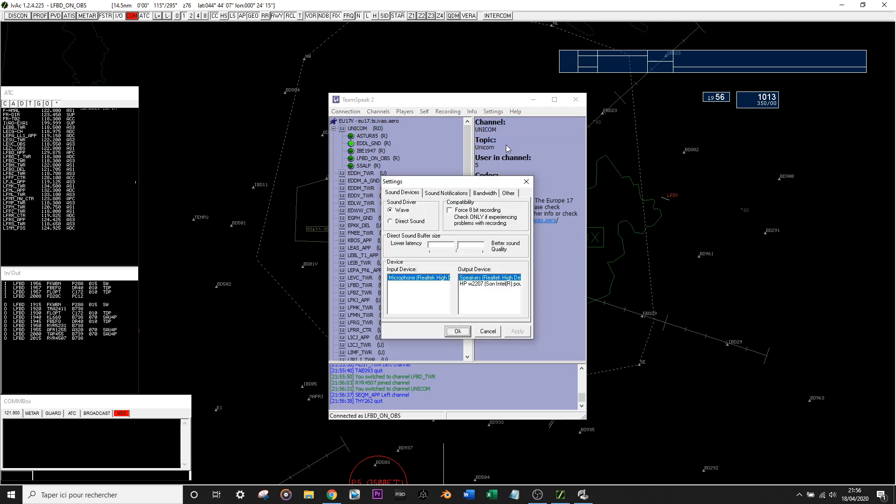
{"action": "left_click", "coordinate": [456, 196]}
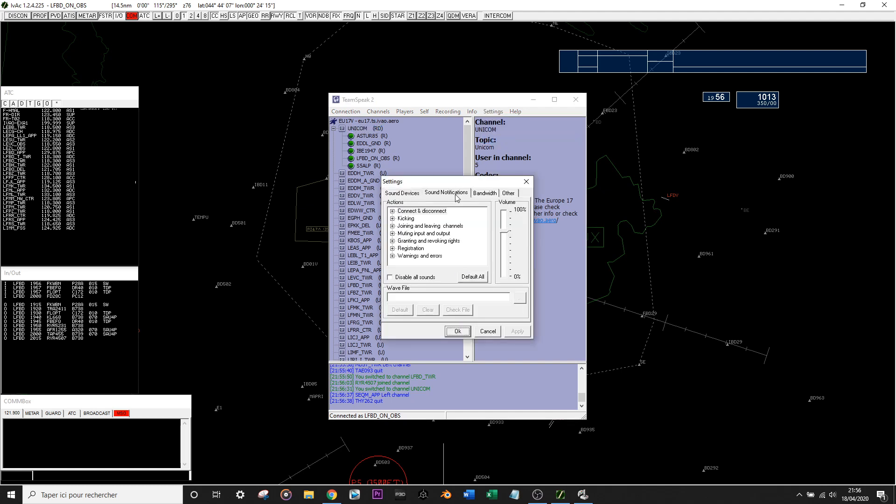
{"action": "left_click", "coordinate": [408, 278]}
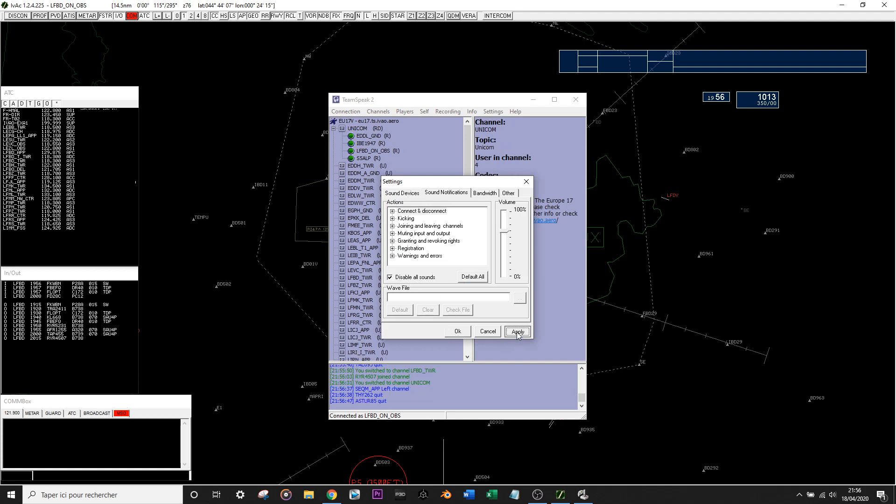
{"action": "left_click", "coordinate": [459, 332]}
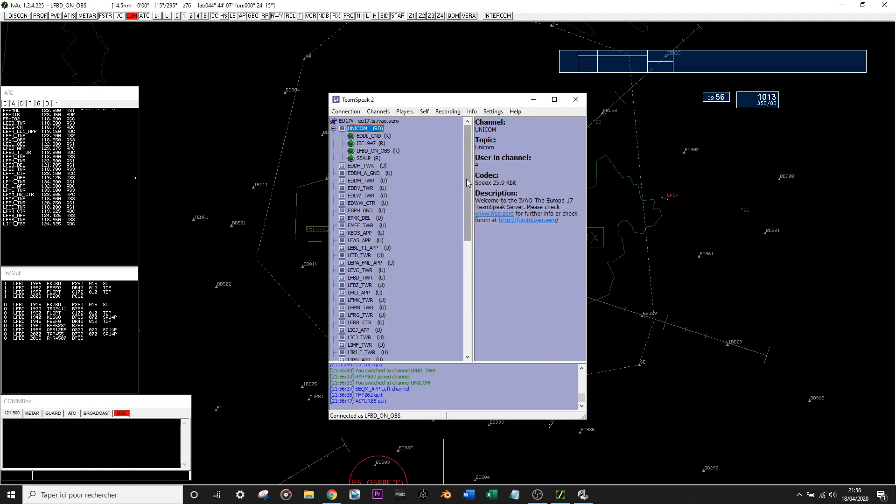
Switch from the UNICOM channel to the EDDM_A_GND voice channel
{"action": "mouse_move", "coordinate": [467, 192]}
{"action": "left_mouse_down"}
{"action": "mouse_move", "coordinate": [468, 200]}
{"action": "mouse_move", "coordinate": [468, 191]}
{"action": "left_mouse_up"}
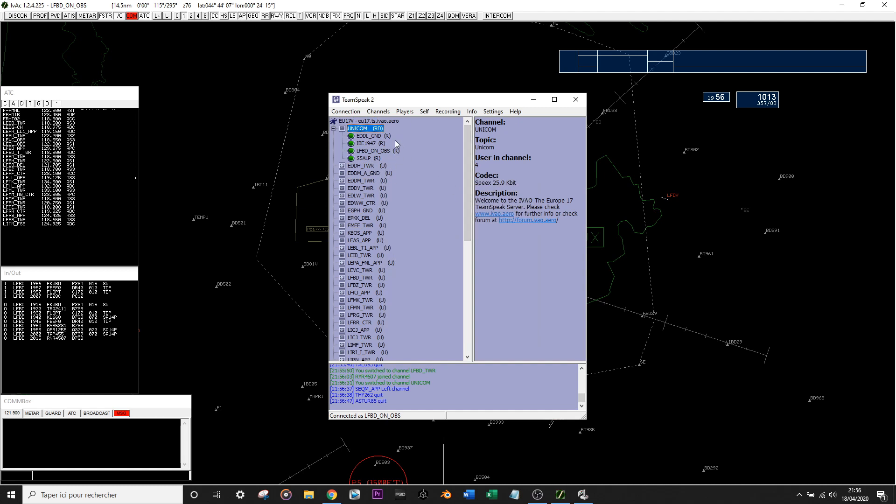
{"action": "double_click", "coordinate": [380, 174]}
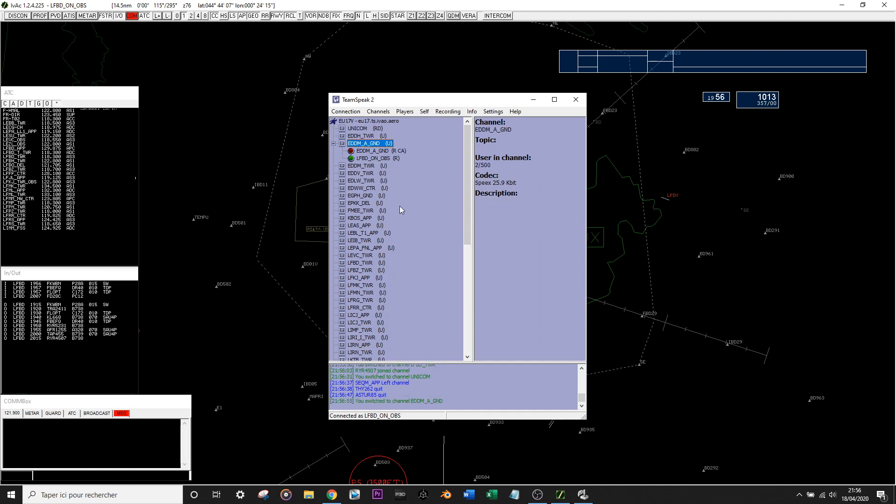